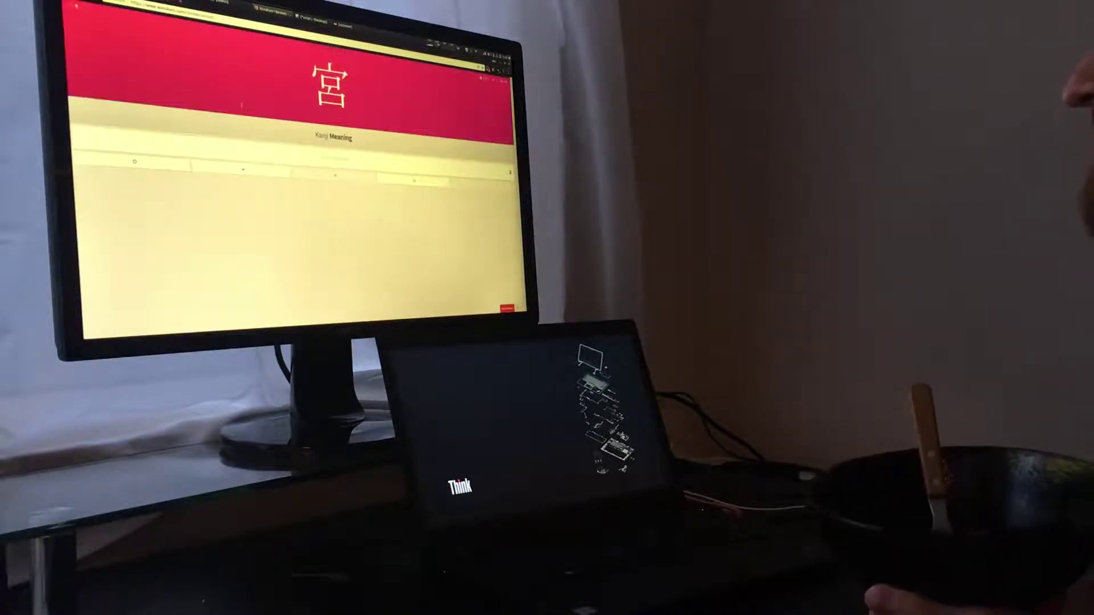
# - Submit 'palace' for 宮, 'cloth' for 布地 and 'virtue' for 善 in WaniKani reviews
pyautogui.write('palace')
pyautogui.press('Return')
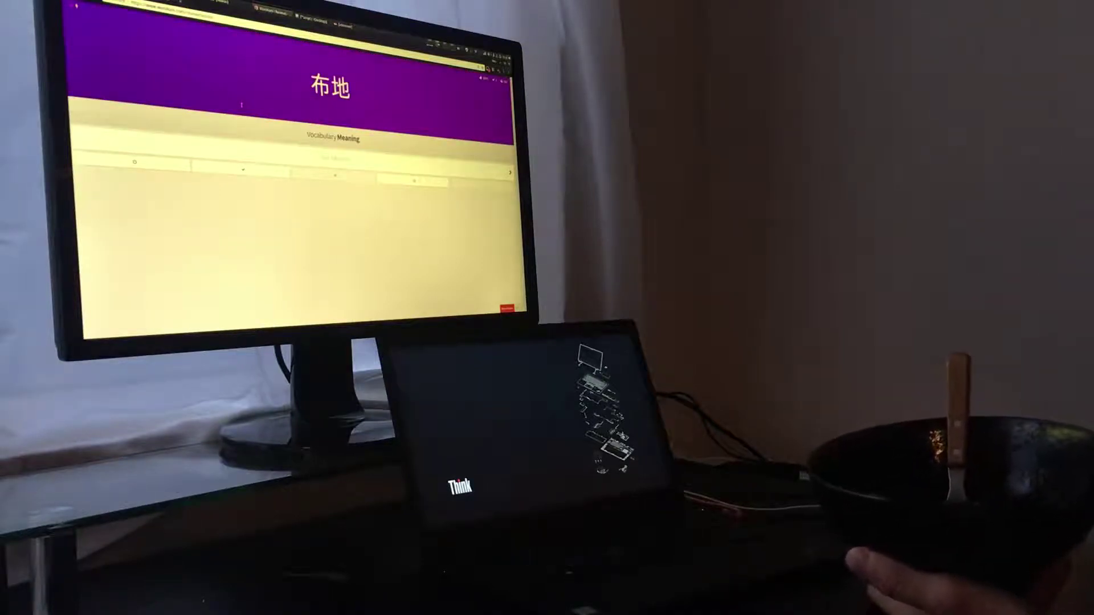
pyautogui.write('cloth')
pyautogui.press('Return')
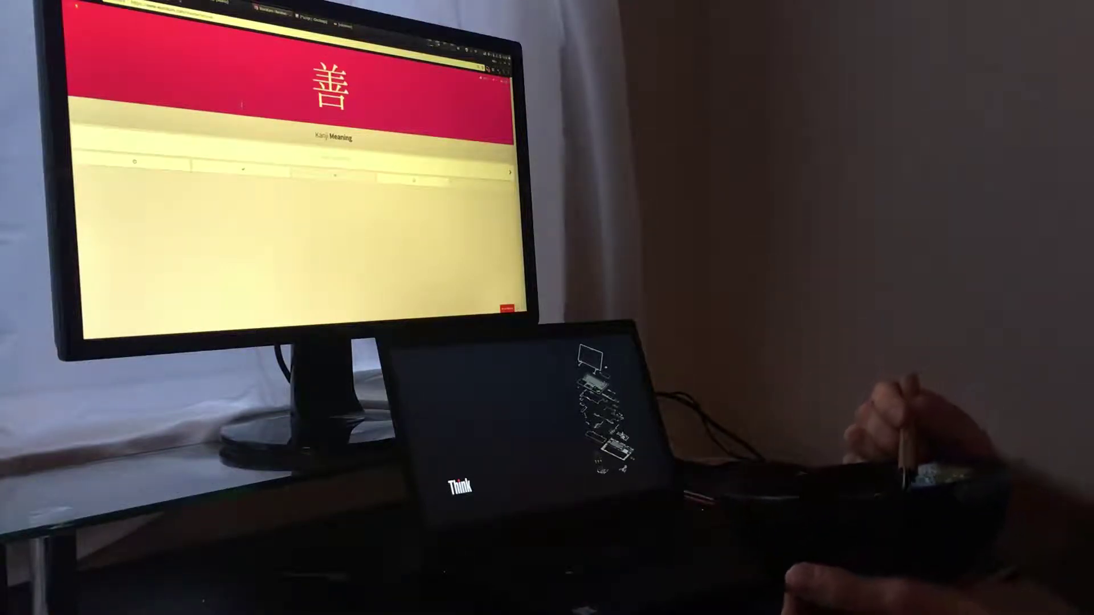
pyautogui.write('virtue')
pyautogui.press('Return')
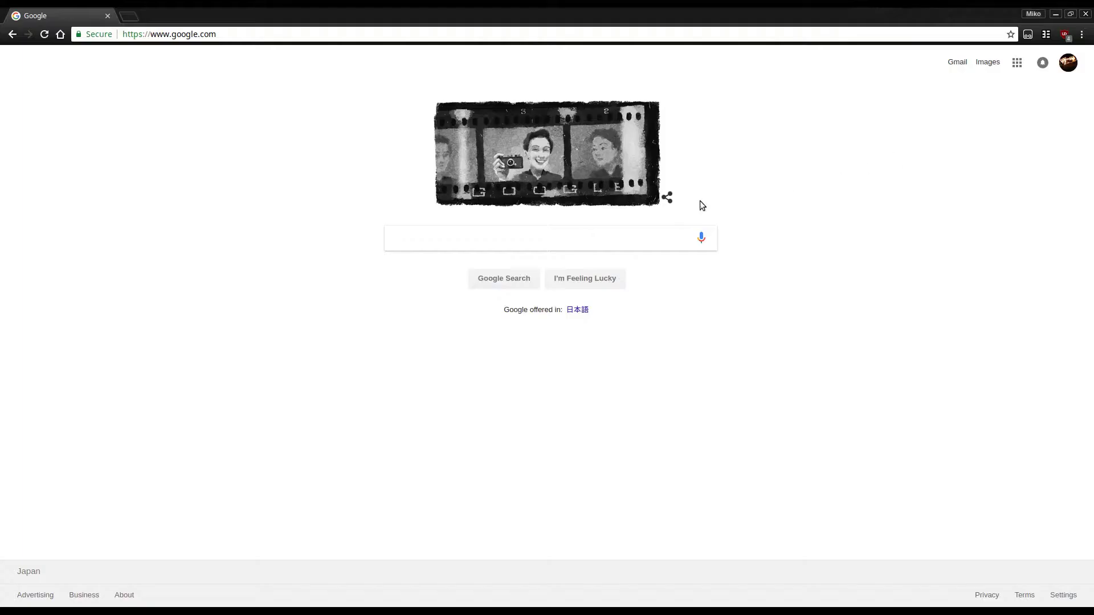
# - Search Google for 'chrome webstore' and go to the Chrome Web Store extensions page
pyautogui.click(531, 244)
pyautogui.write('chrome we')
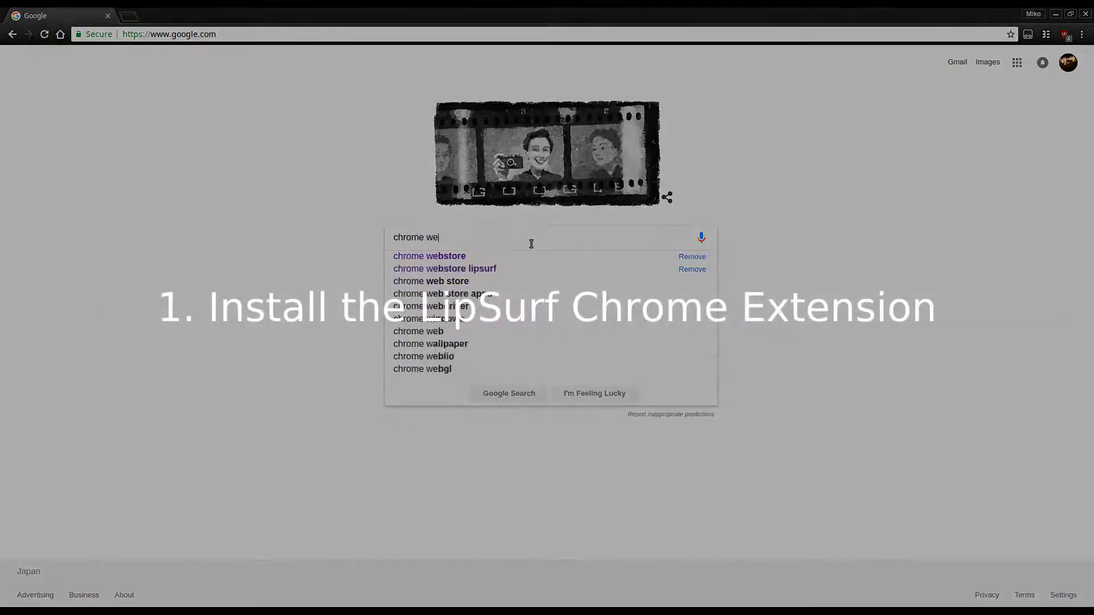
pyautogui.write('bstore')
pyautogui.press('Return')
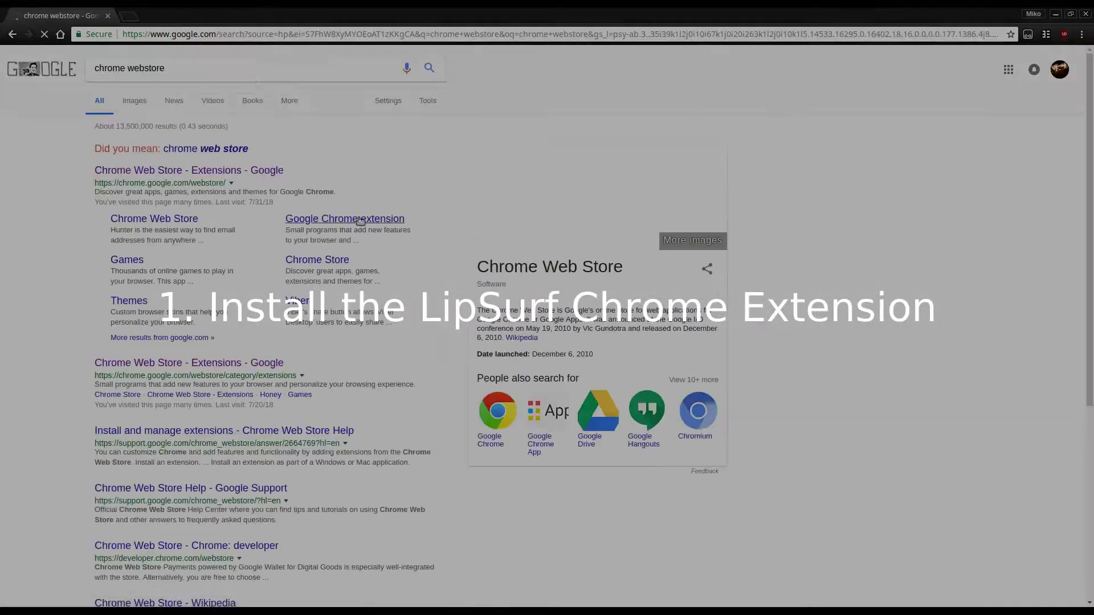
pyautogui.click(272, 169)
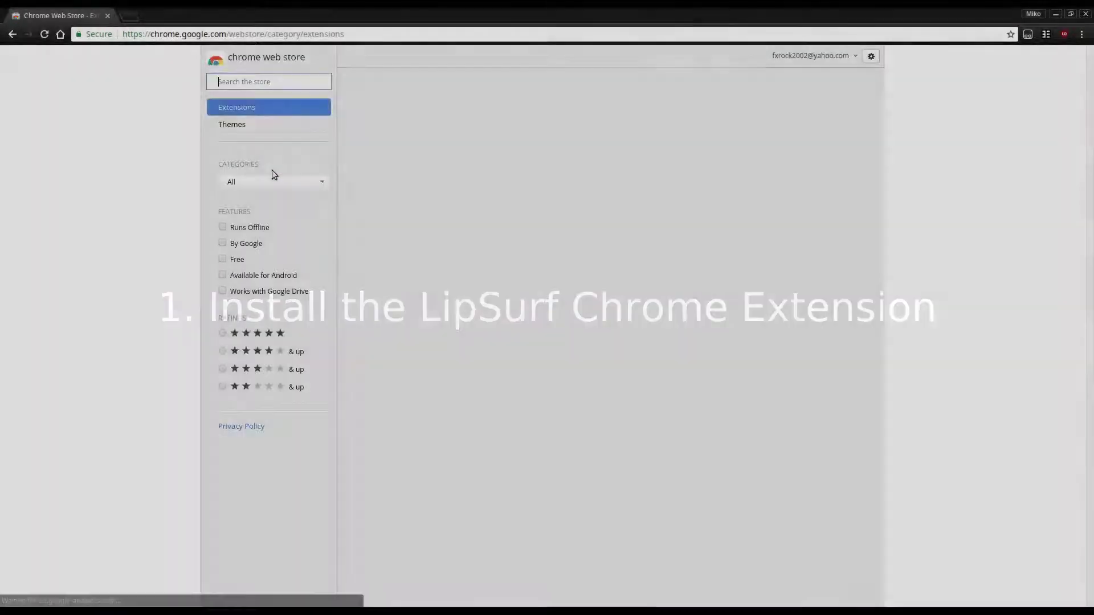
# - Search the store for 'lipsurf' and add the LipSurf extension to Chrome
pyautogui.write('lipsurf')
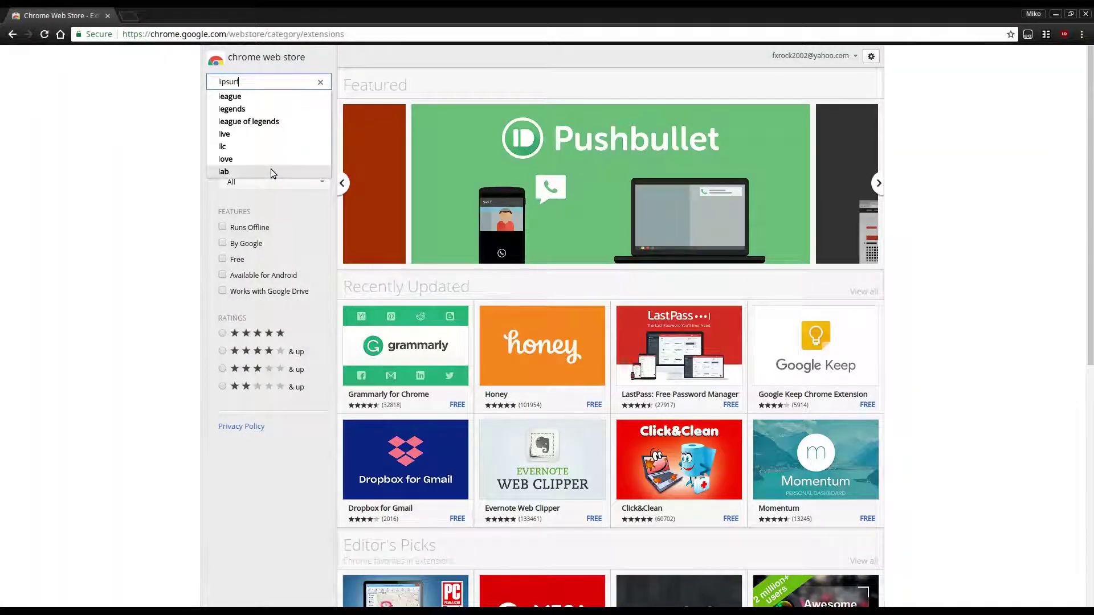
pyautogui.press('Return')
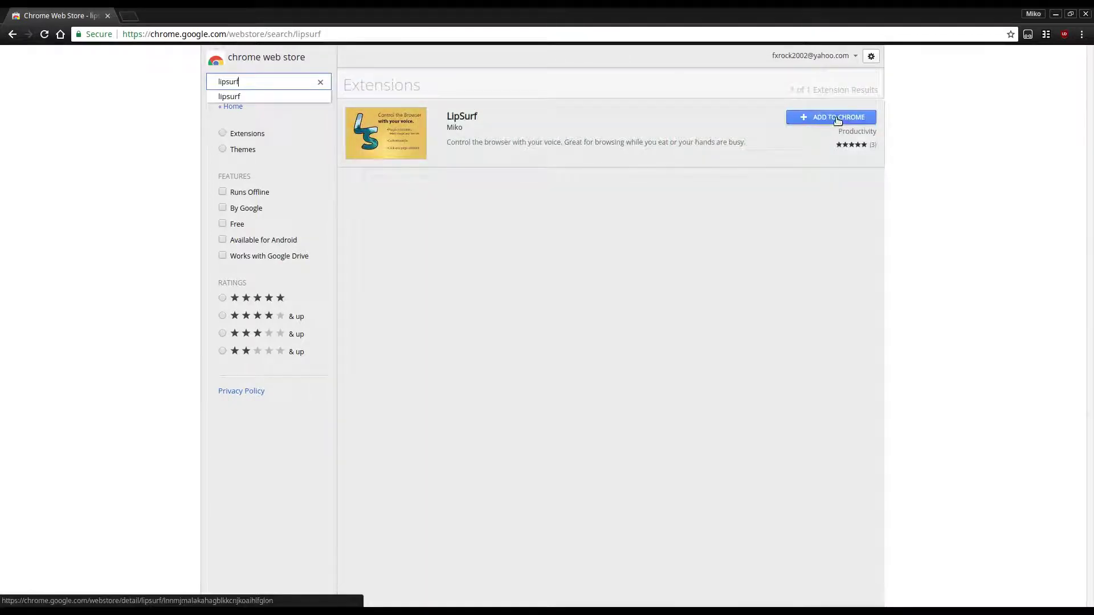
pyautogui.click(837, 119)
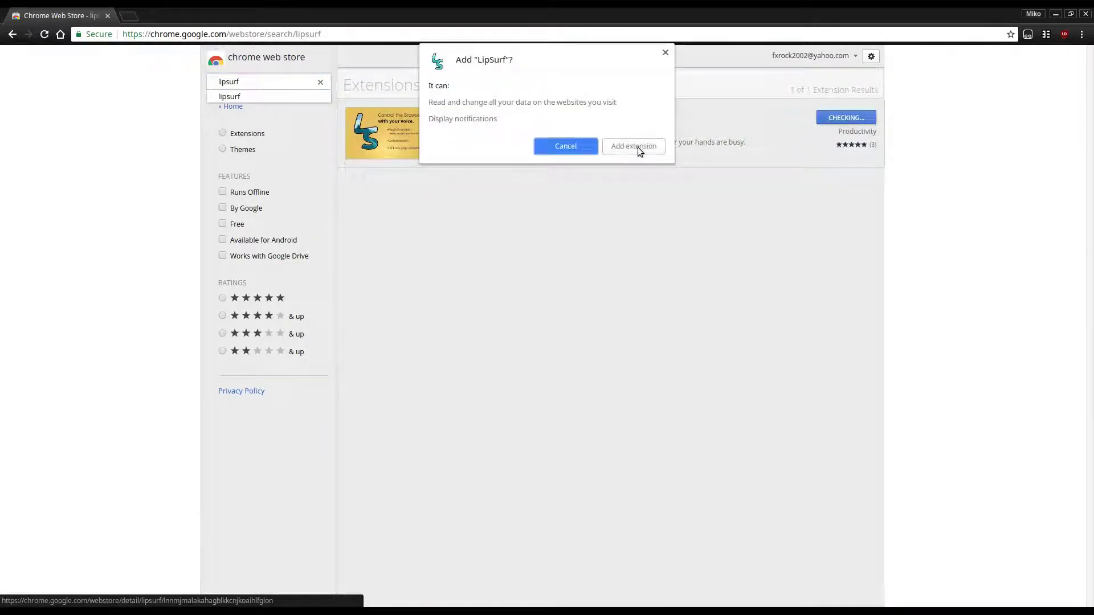
pyautogui.click(637, 147)
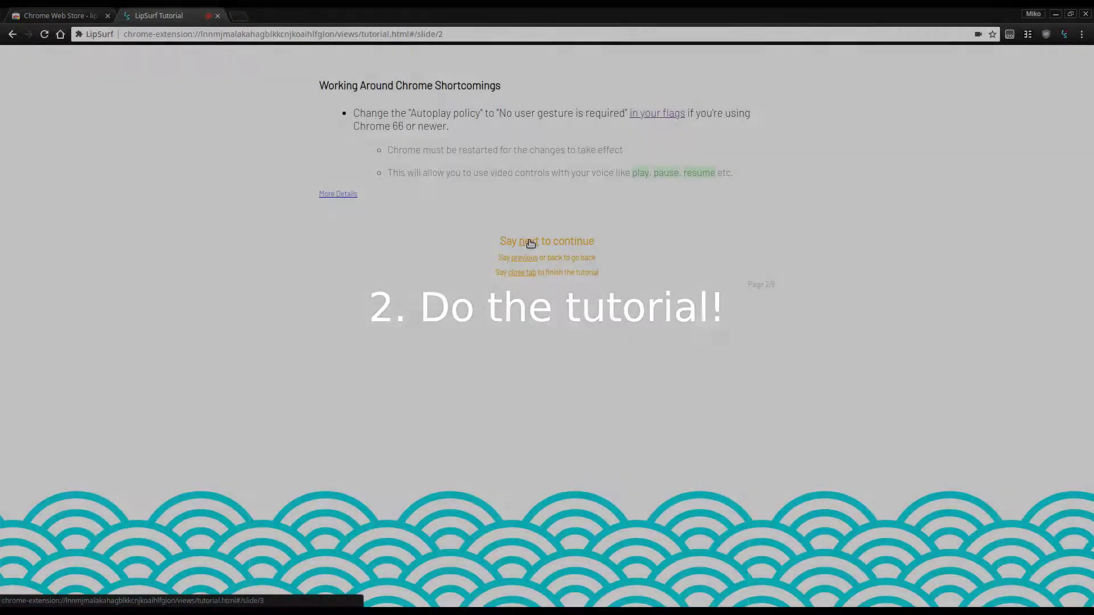
# - Advance the LipSurf tutorial to its next slide
pyautogui.click(530, 243)
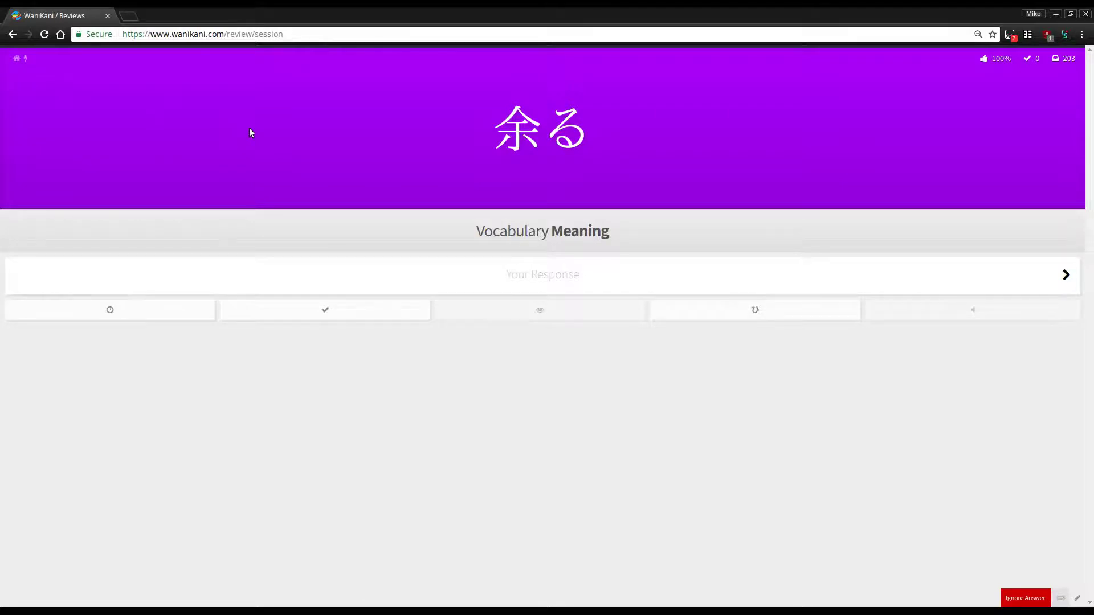
# - Answer 余る as 'To Be In Surplus', continue past 虚 and 毛, and answer 地価 as 'chika'
pyautogui.write('To Be In Surplus')
pyautogui.press('Return')
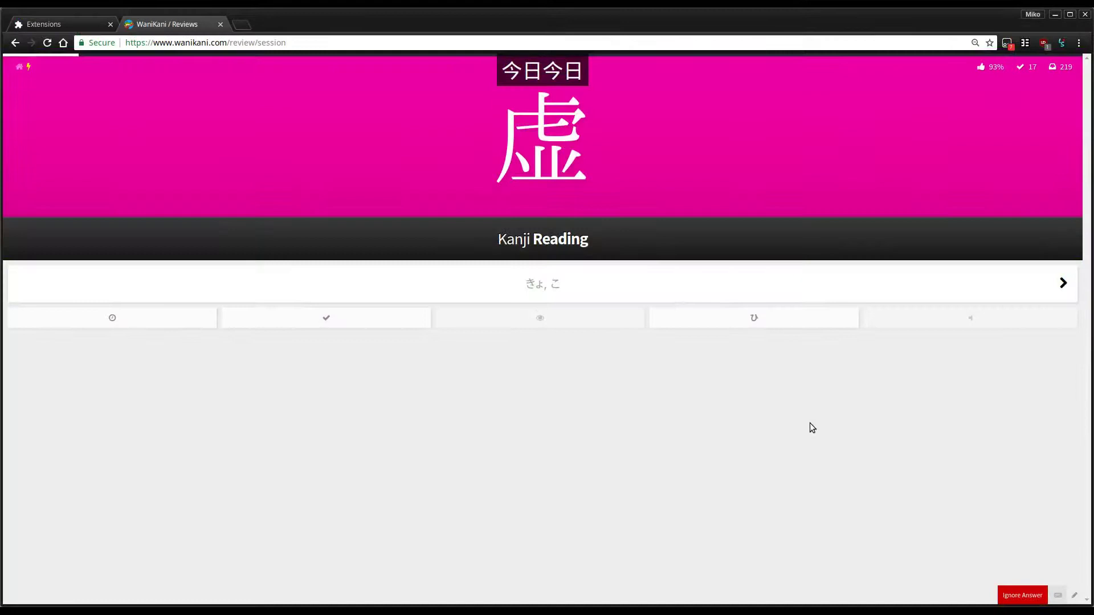
pyautogui.press('Return')
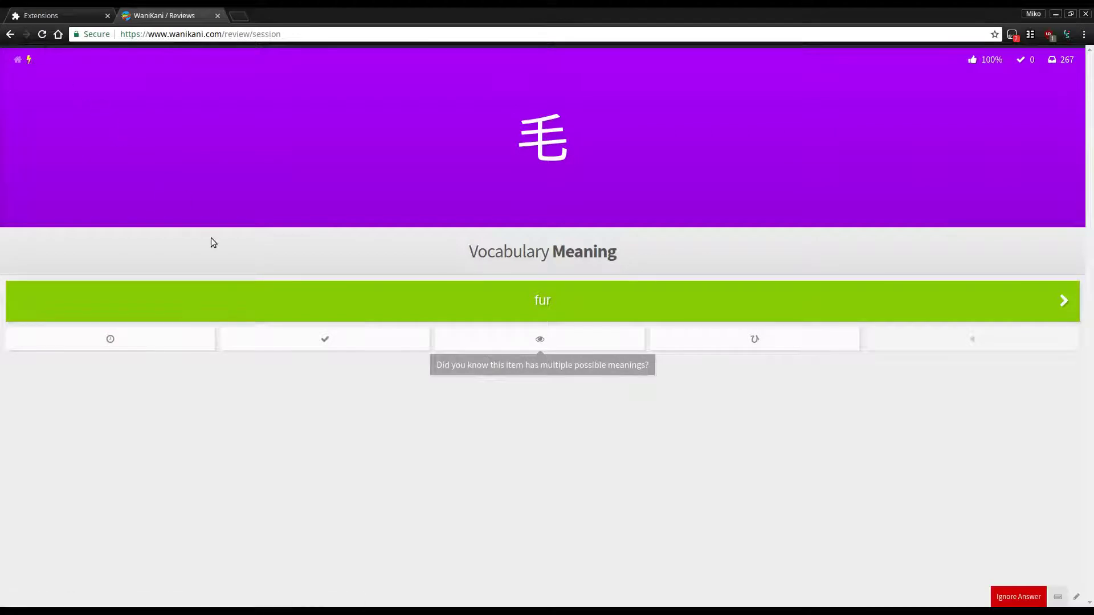
pyautogui.press('Return')
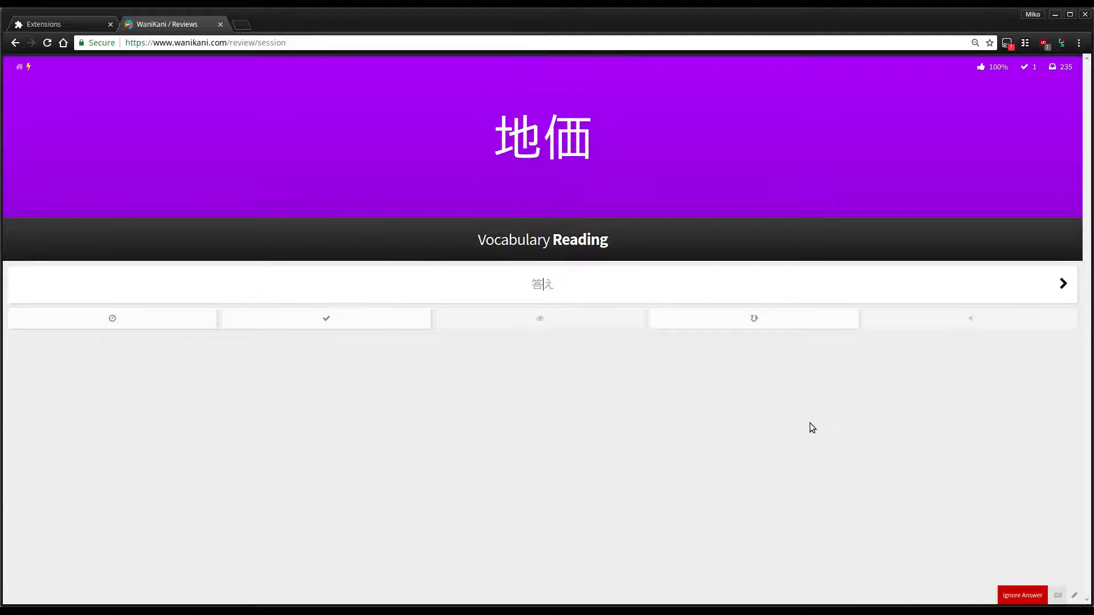
pyautogui.write('chika')
pyautogui.press('Return')
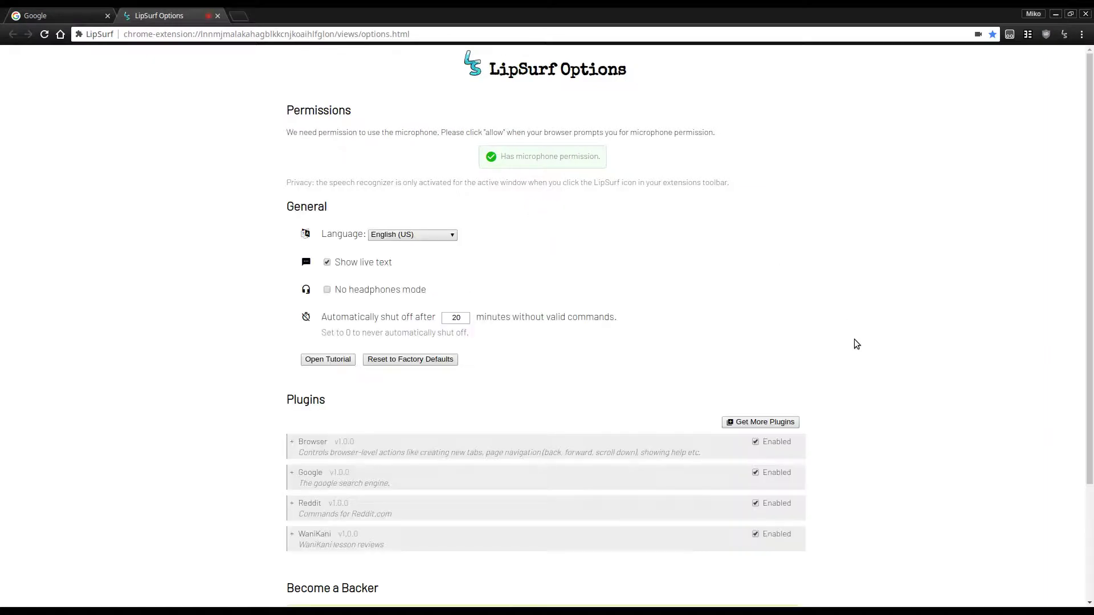
# - Read the LipSurf upgrade notice and early-backers line, then open and close the 'Become an Early Backer' page
pyautogui.scroll(-5, 854, 339)
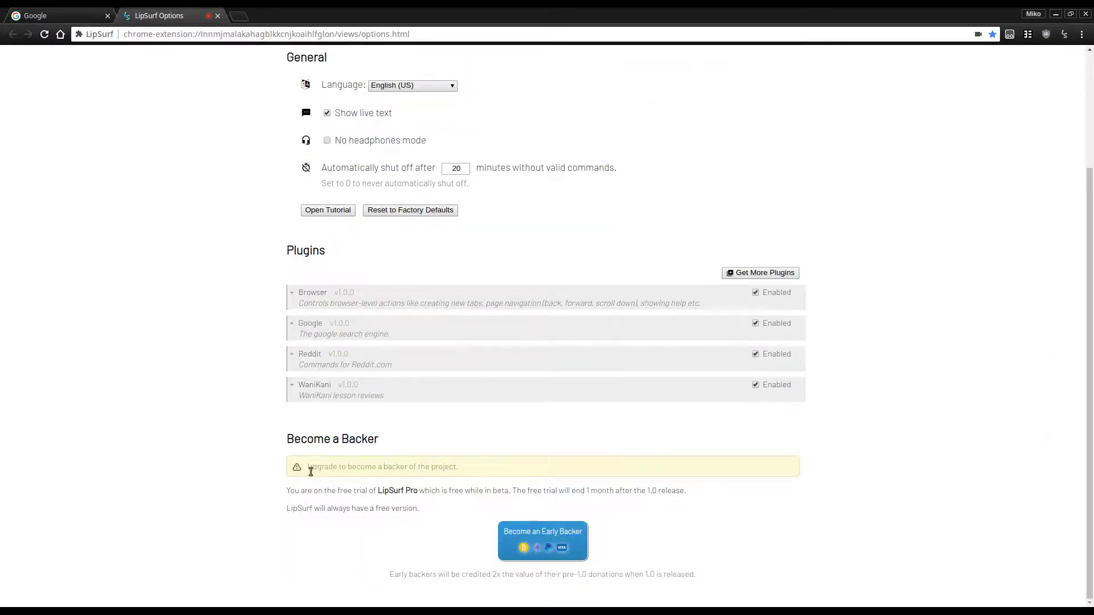
pyautogui.moveTo(310, 472); pyautogui.dragTo(448, 514)
pyautogui.click(448, 515)
pyautogui.moveTo(444, 576); pyautogui.dragTo(693, 579)
pyautogui.click(691, 579)
pyautogui.click(562, 544)
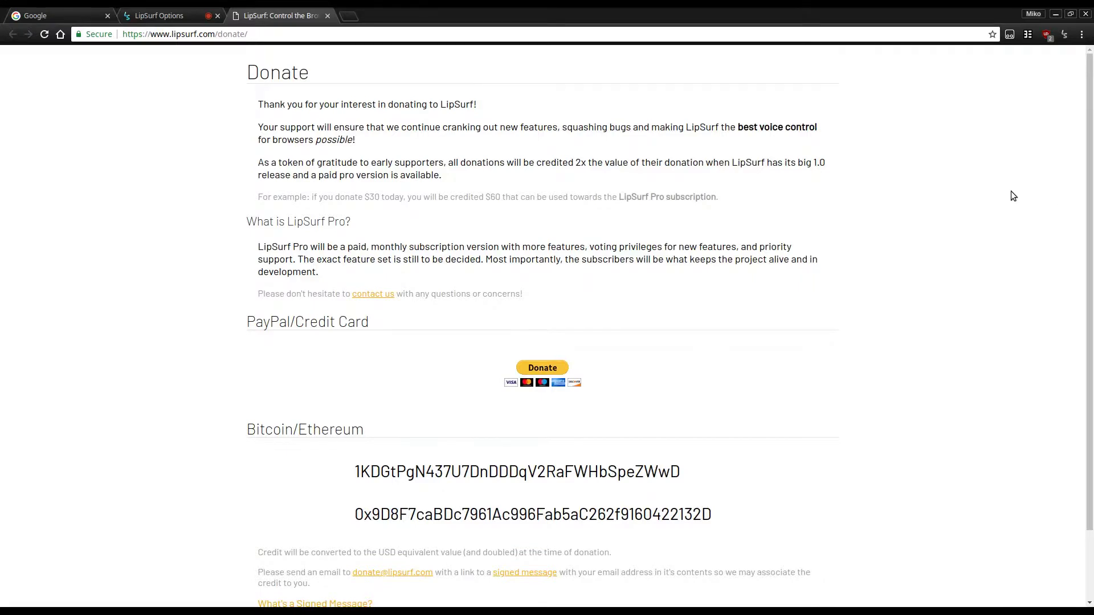
pyautogui.hotkey('ctrl', 'w')
# - Google 'chrome websto', open the Chrome Web Store, and search it for 'lipsruf'
pyautogui.hotkey('ctrl', 'l')
pyautogui.write('chrome web')
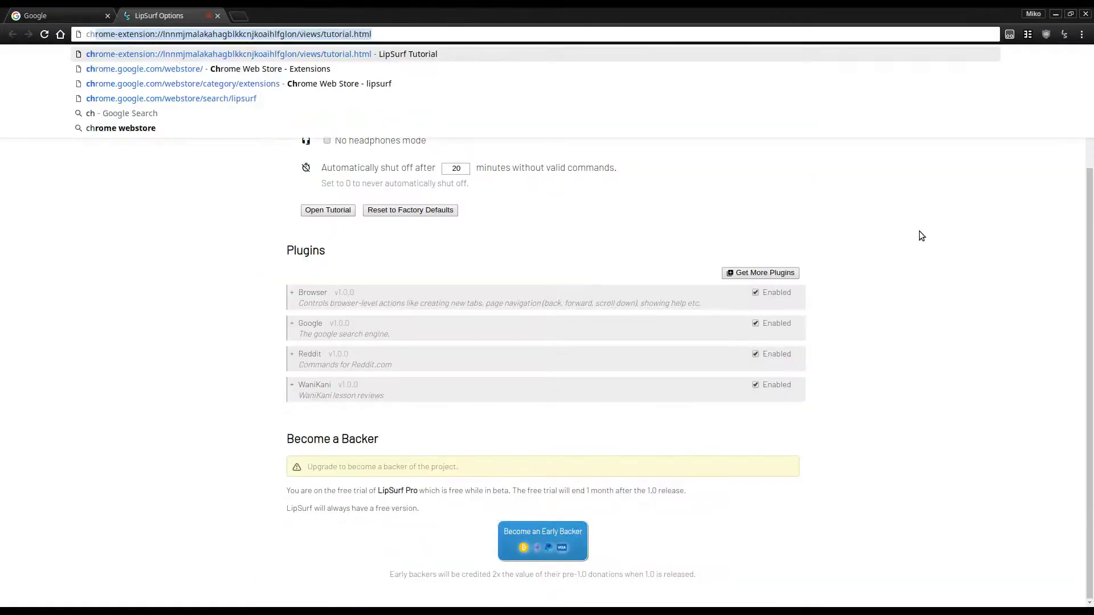
pyautogui.write('sto')
pyautogui.press('Return')
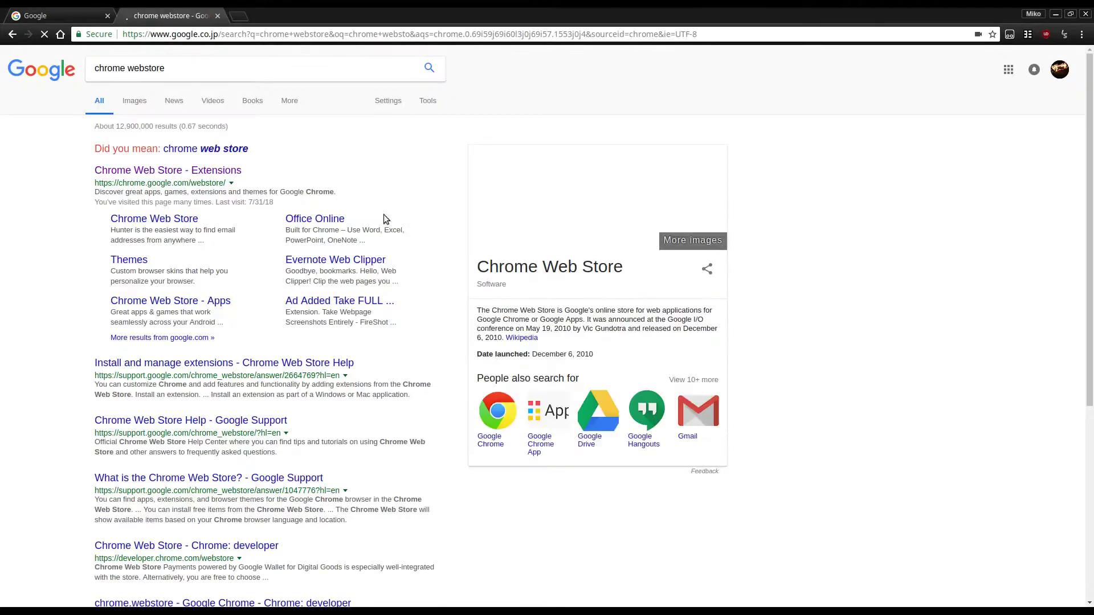
pyautogui.click(208, 178)
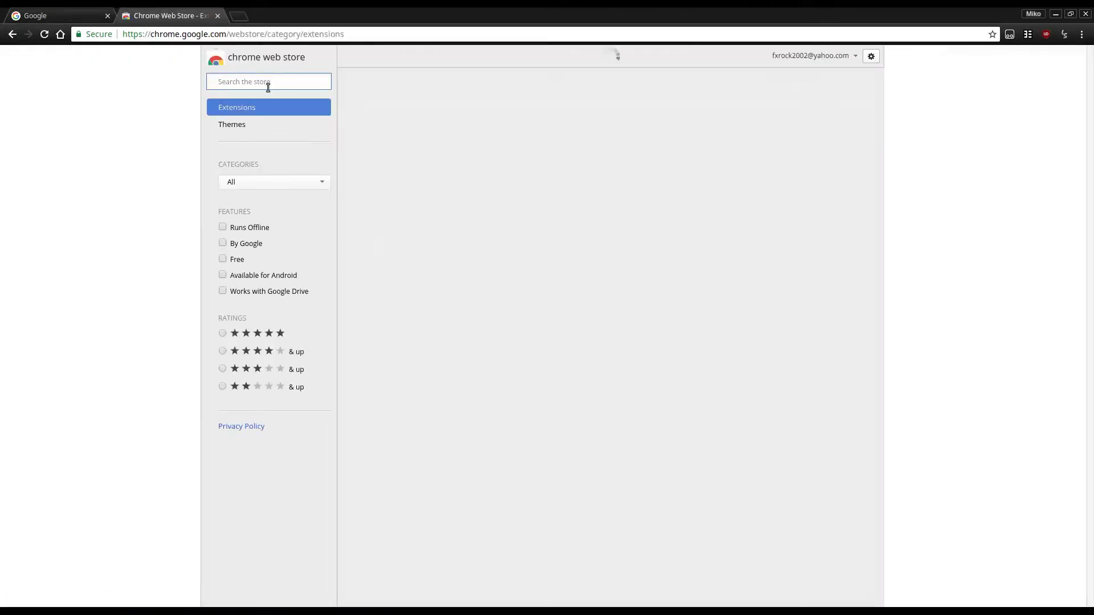
pyautogui.write('lipsruf')
pyautogui.press('Return')
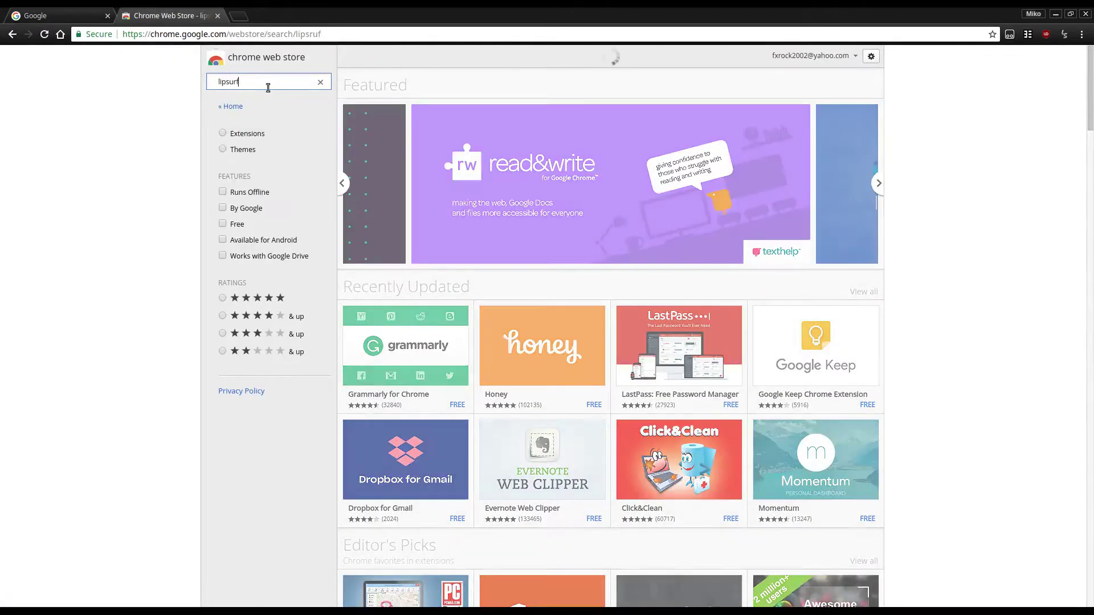